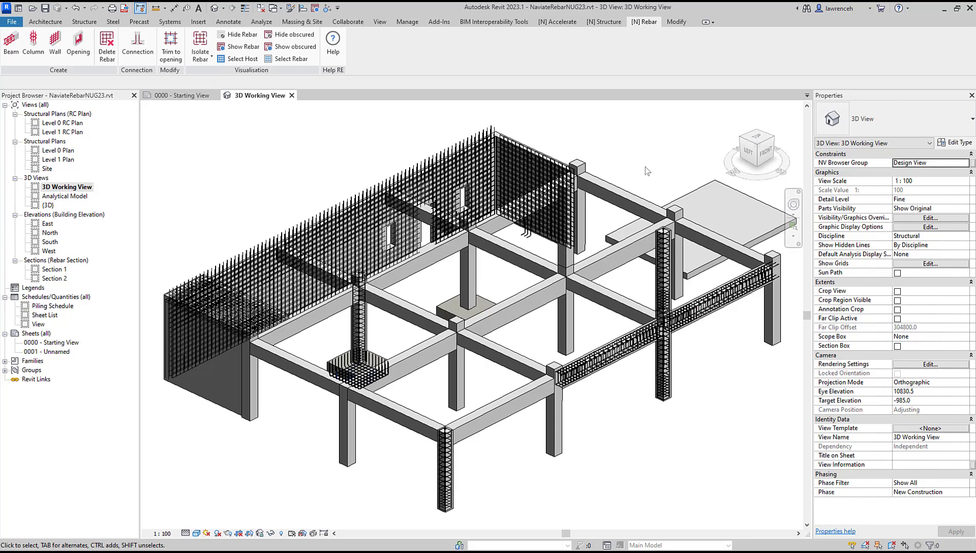
# Step: Zoom in and launch Naviate Connection reinforcement for the column lap bars
pyautogui.scroll(5, 687, 326)
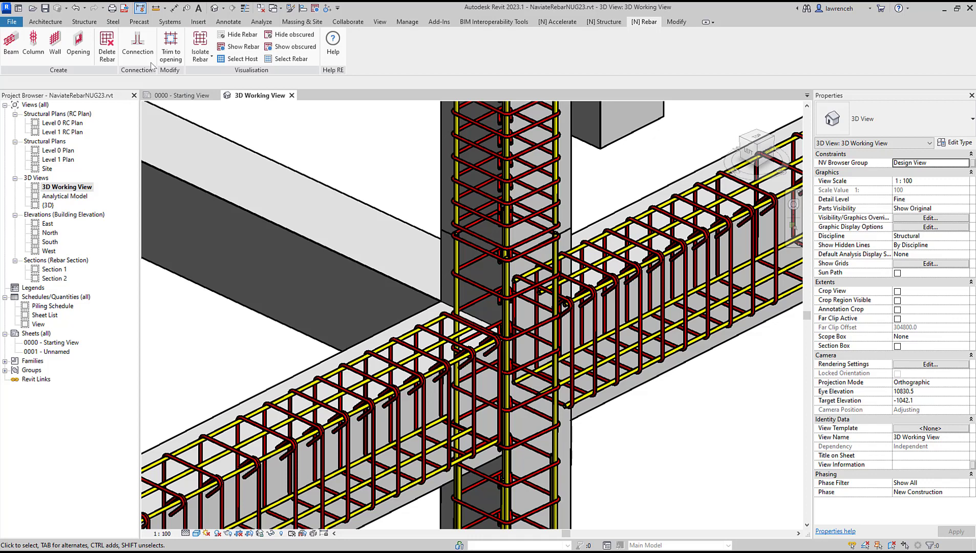
pyautogui.click(137, 48)
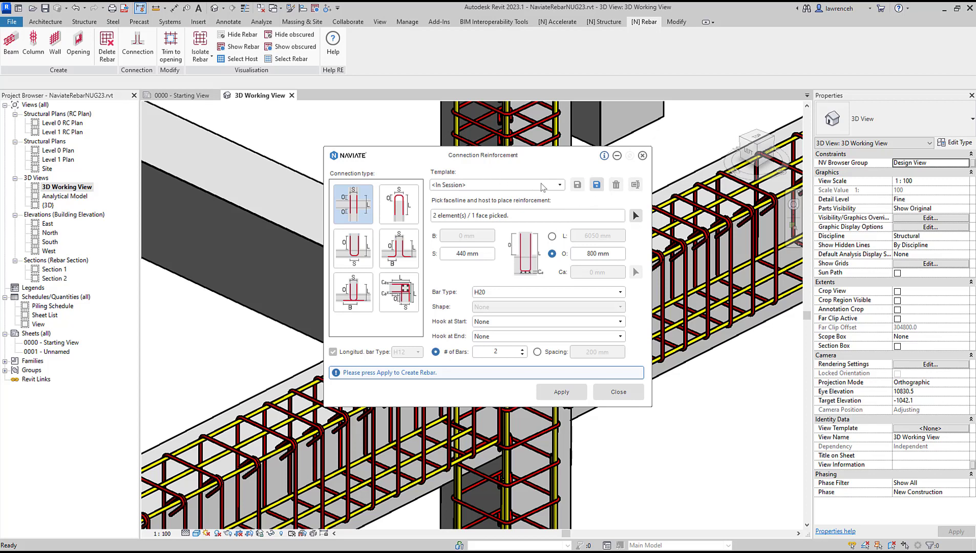
pyautogui.click(560, 185)
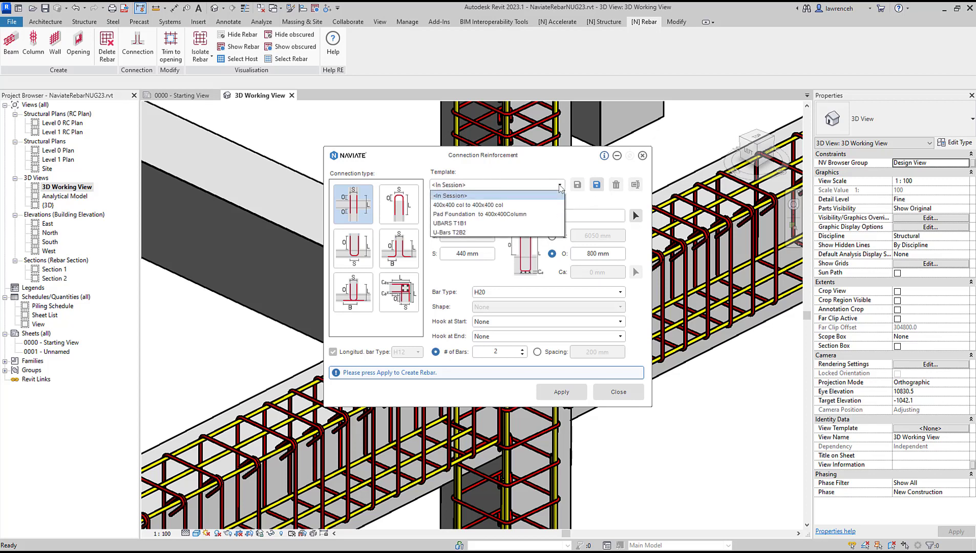
pyautogui.click(515, 200)
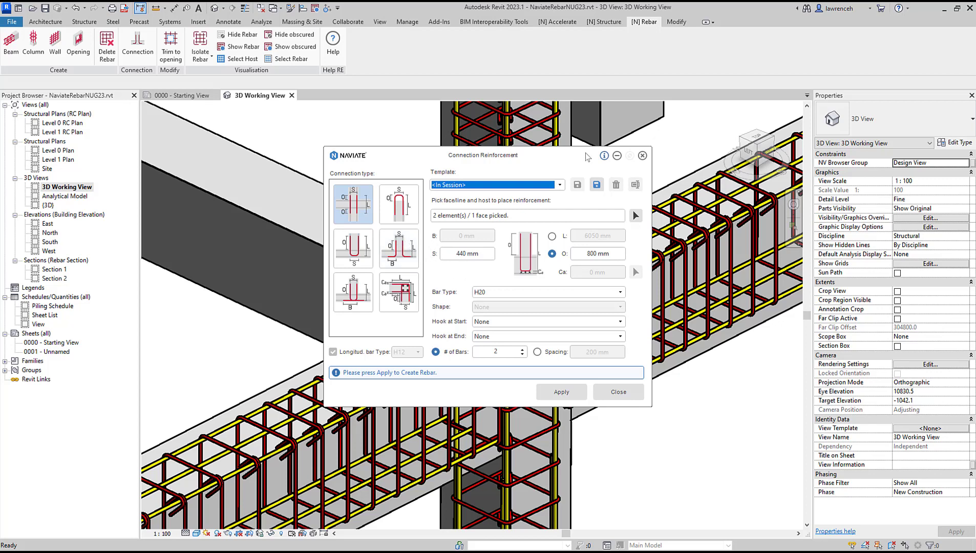
pyautogui.moveTo(586, 153); pyautogui.dragTo(343, 191)
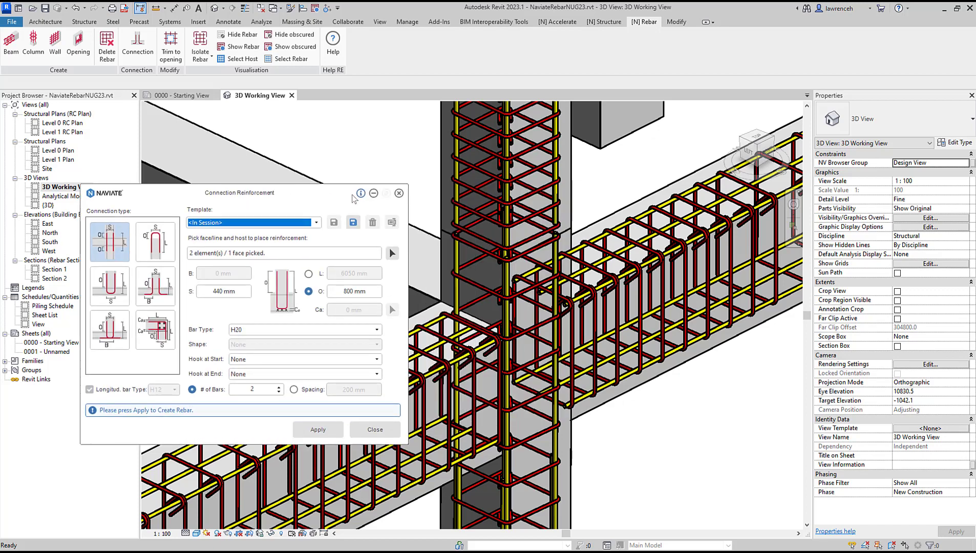
pyautogui.scroll(5, 533, 260)
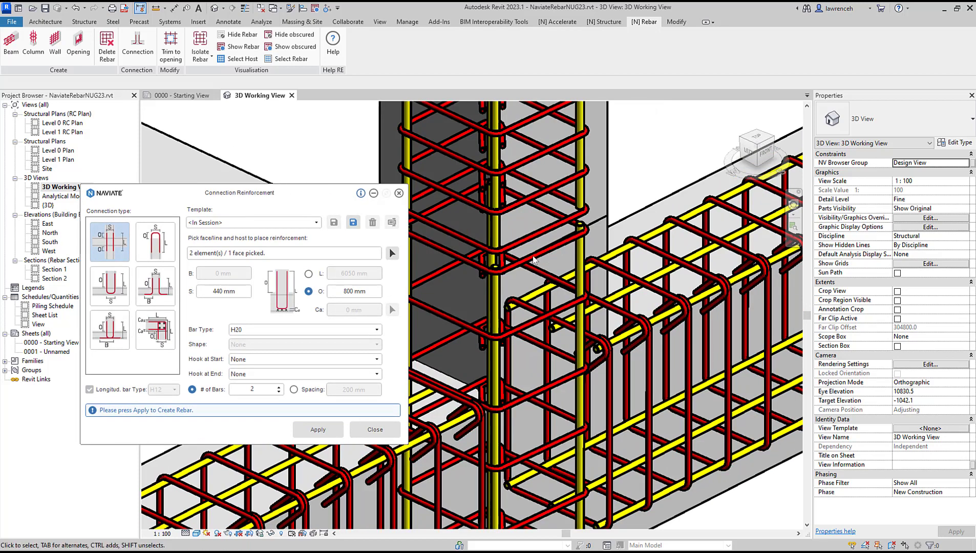
pyautogui.scroll(1, 534, 260)
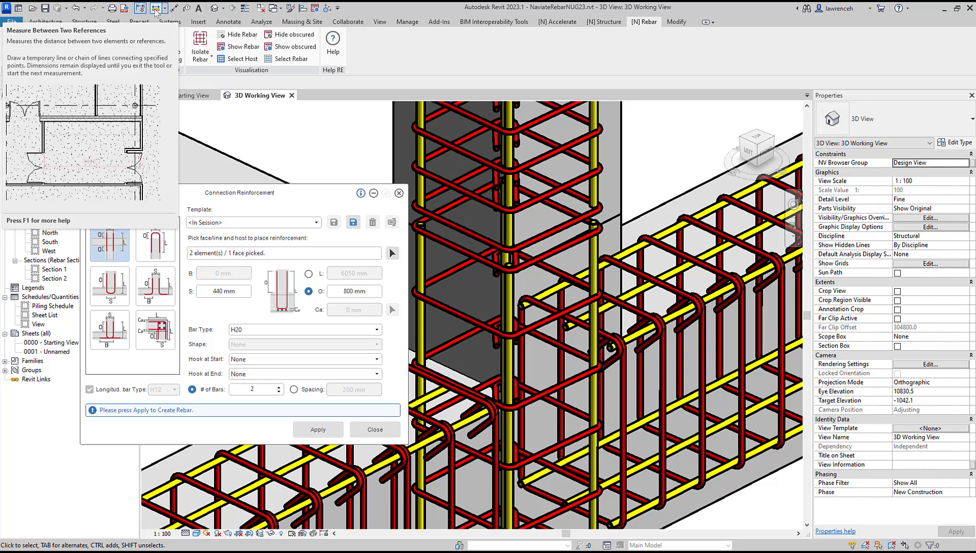
pyautogui.moveTo(258, 186); pyautogui.dragTo(274, 149)
# Step: Change the lap S distance to 360 mm, keeping overlap mode O and 2 bars
pyautogui.click(262, 255)
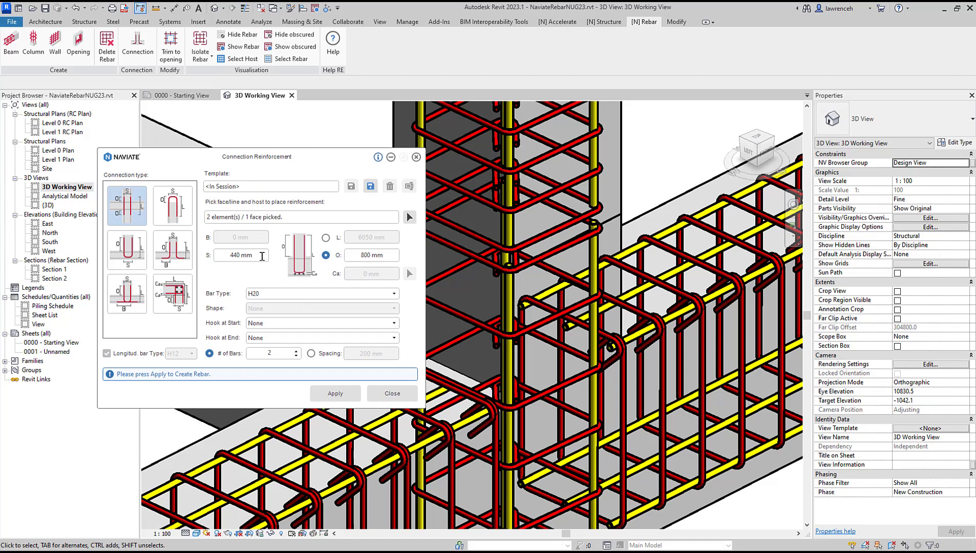
pyautogui.doubleClick(262, 255)
pyautogui.write('2')
pyautogui.write('360')
pyautogui.click(327, 238)
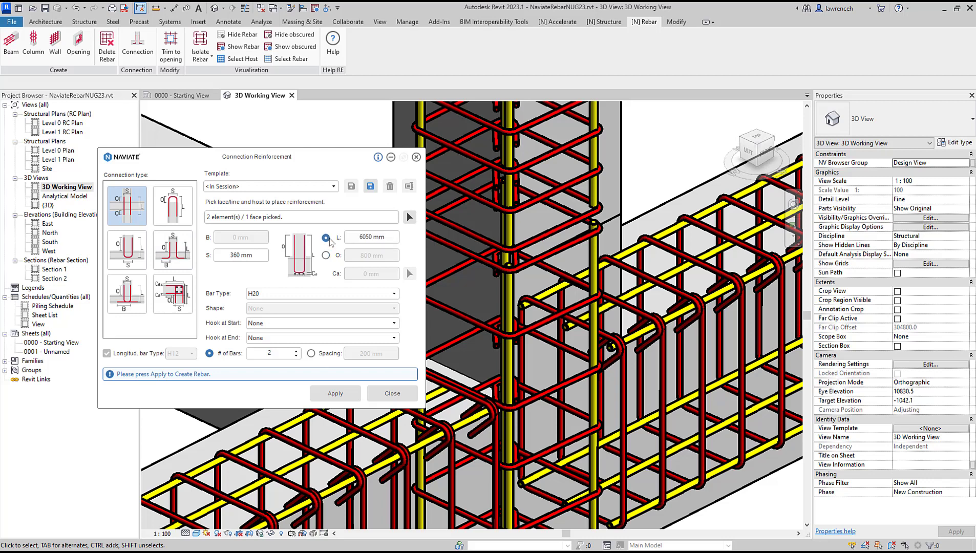
pyautogui.click(326, 255)
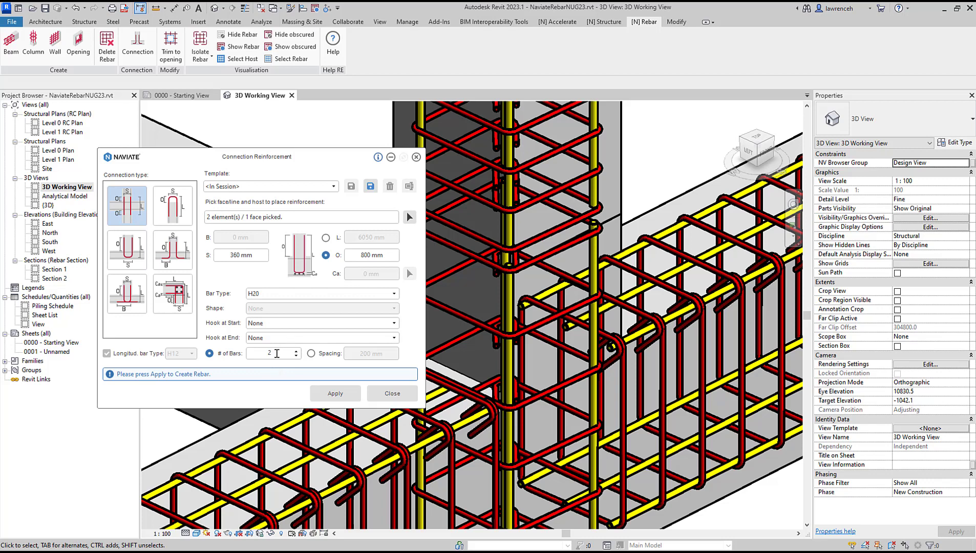
pyautogui.click(313, 355)
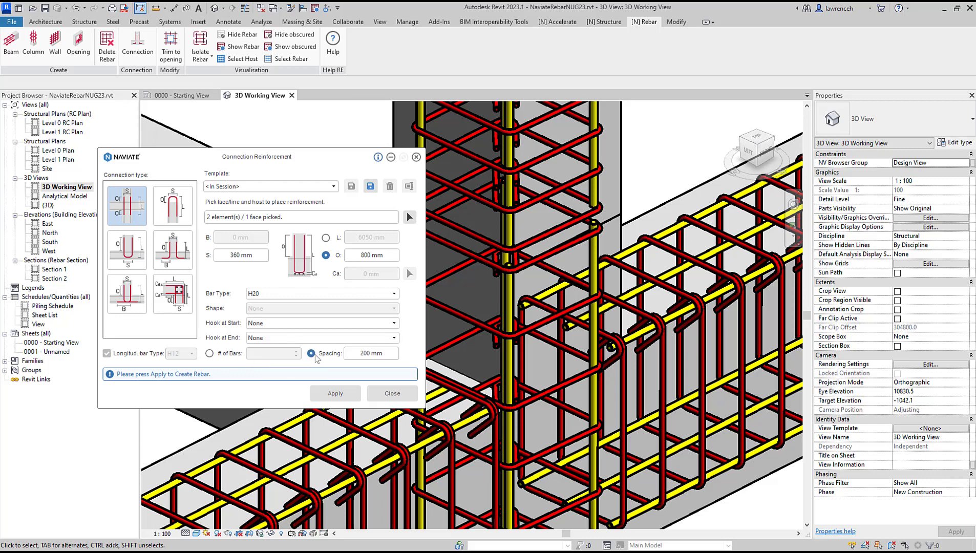
pyautogui.click(209, 354)
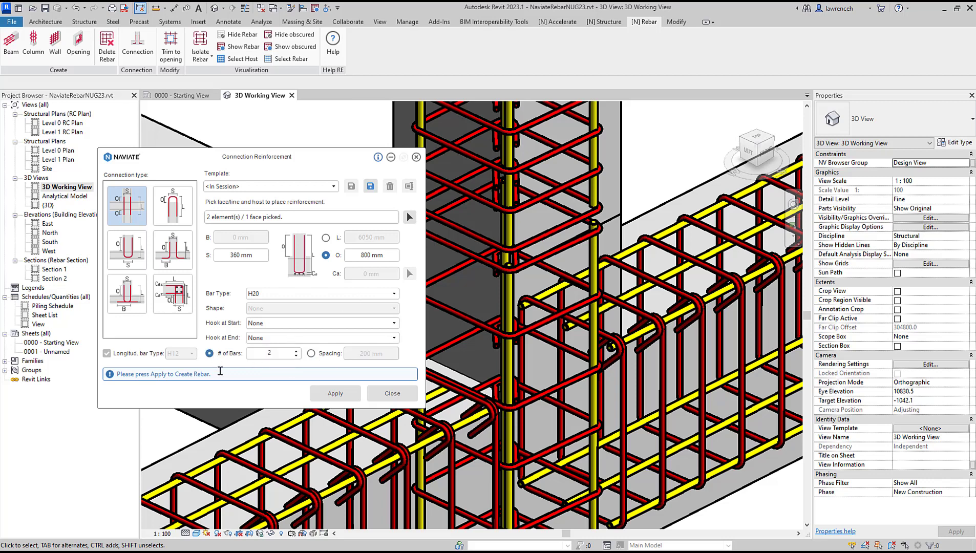
# Step: Apply the H20 column lap bars, zoom out to check them, and close the dialog
pyautogui.click(335, 392)
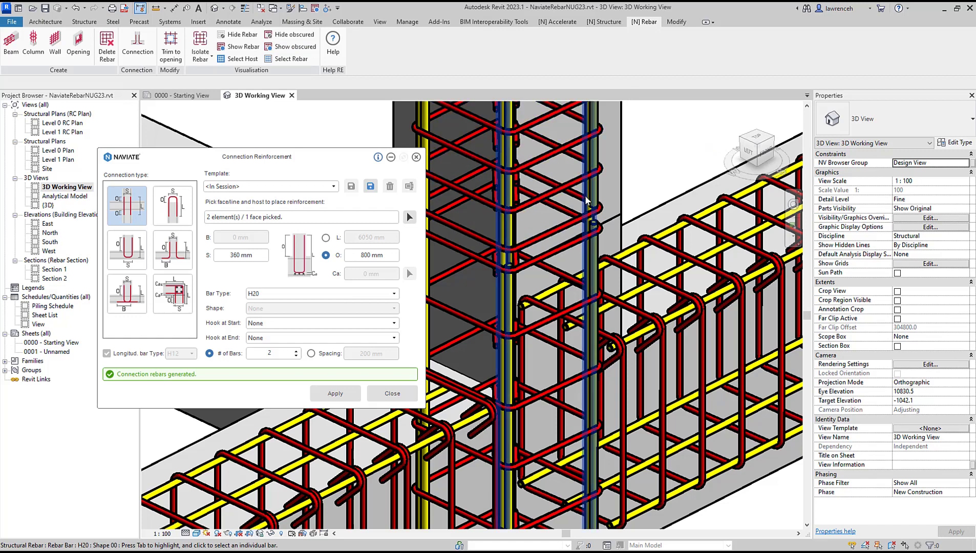
pyautogui.scroll(-5, 584, 200)
pyautogui.scroll(-4, 584, 205)
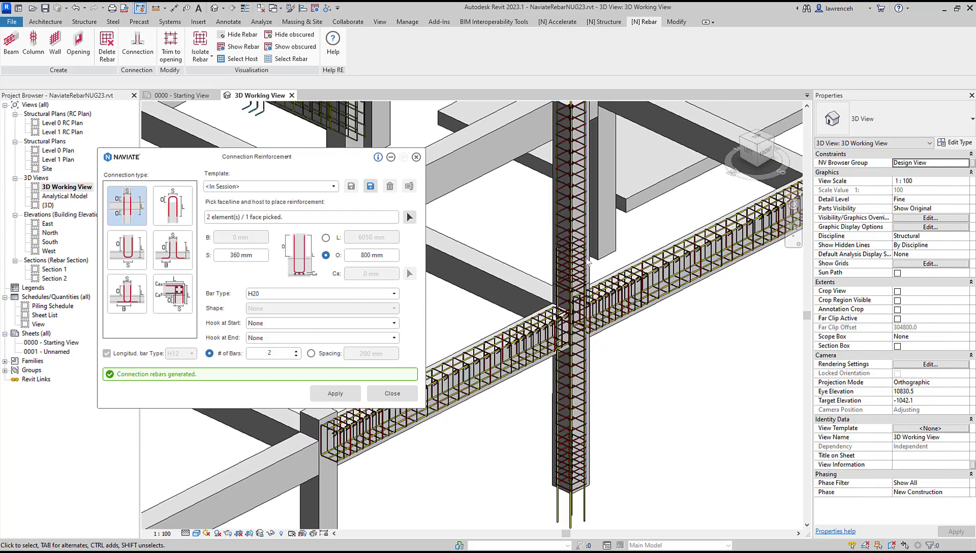
pyautogui.click(404, 394)
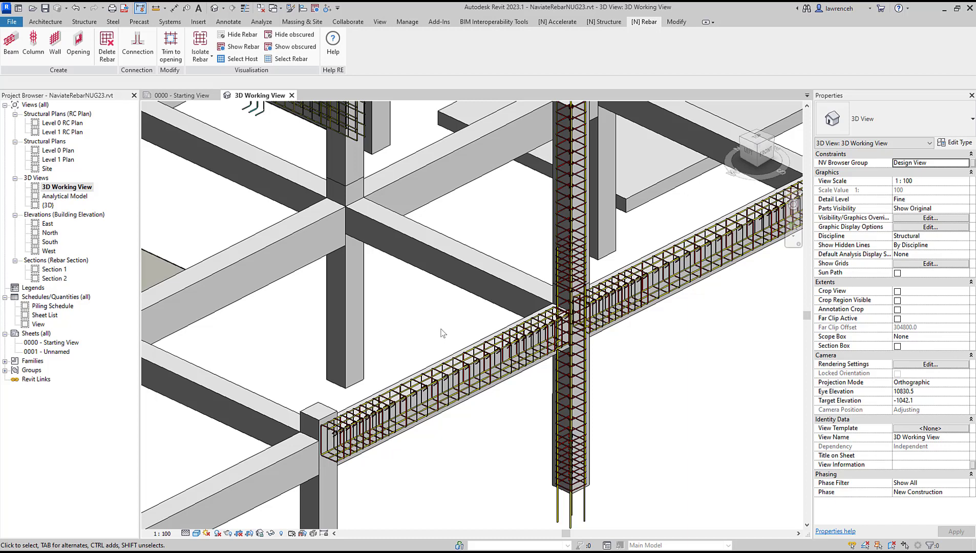
# Step: Start a second connection between the column face and the reinforced footing below it
pyautogui.moveTo(443, 333); pyautogui.dragTo(690, 286, button='middle')
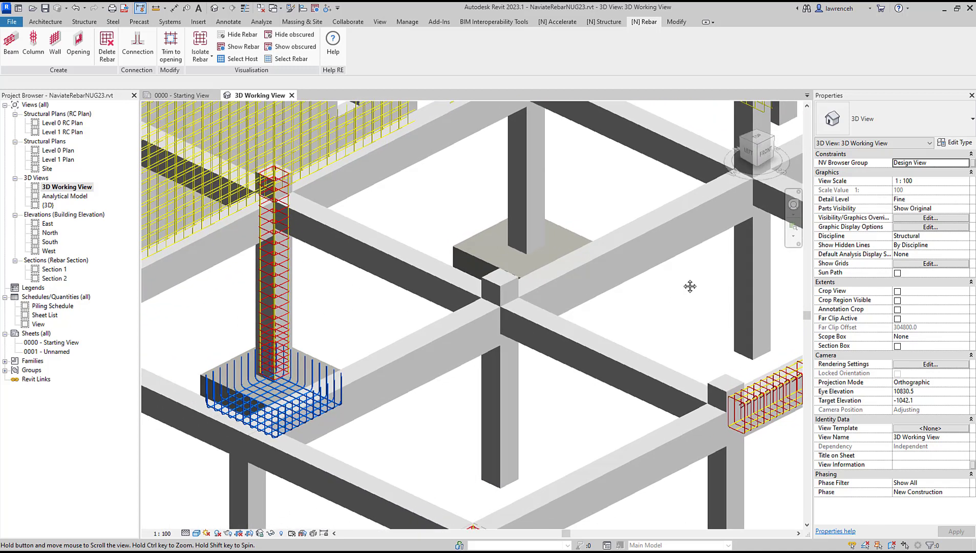
pyautogui.scroll(3, 287, 374)
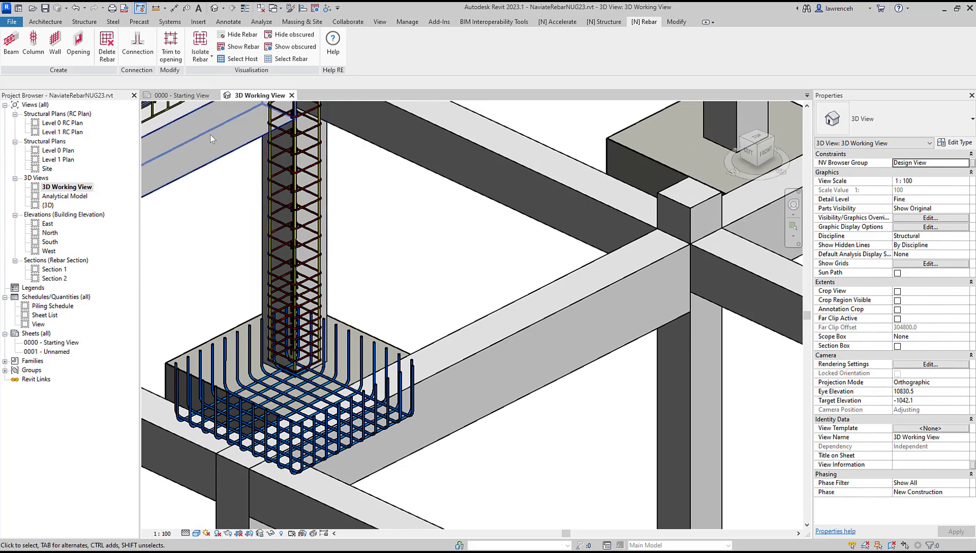
pyautogui.click(137, 45)
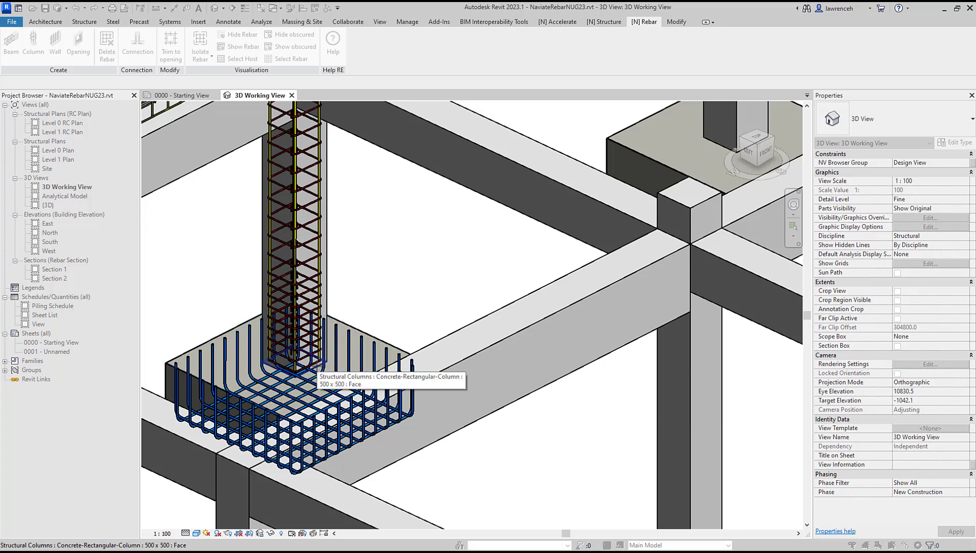
pyautogui.click(312, 364)
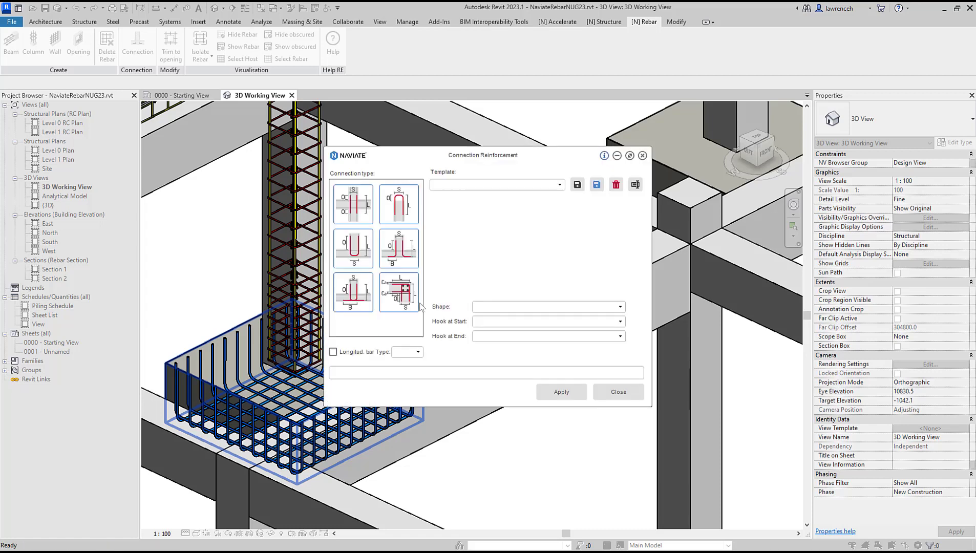
# Step: Use the footing starter-bar type with B 600 mm, S 350 mm and bar shape 11
pyautogui.click(413, 264)
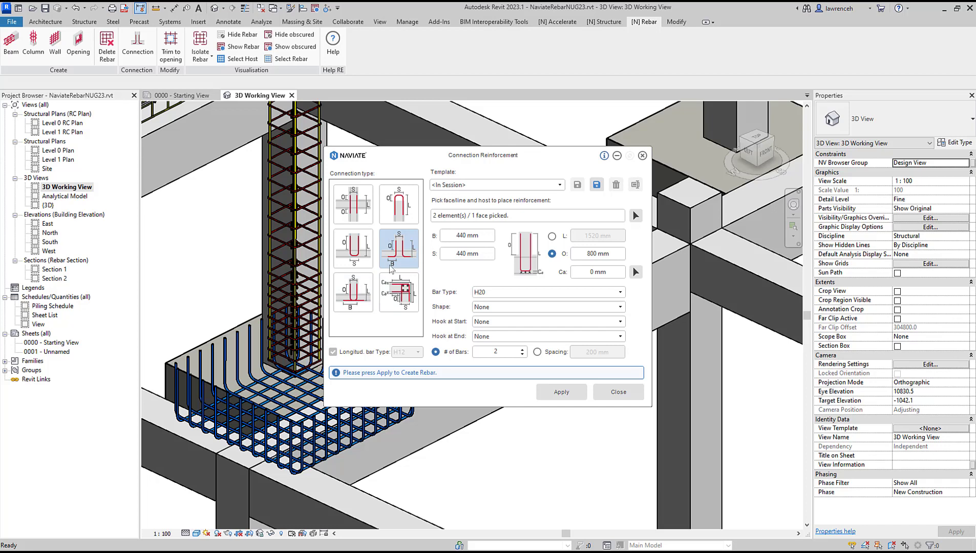
pyautogui.moveTo(485, 236); pyautogui.dragTo(438, 253)
pyautogui.write('600')
pyautogui.write('350')
pyautogui.click(620, 307)
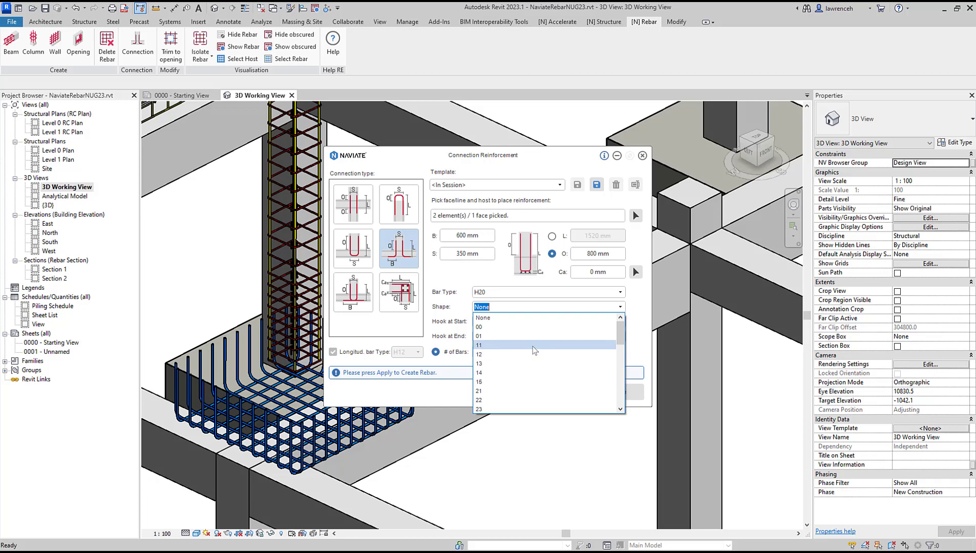
pyautogui.click(535, 346)
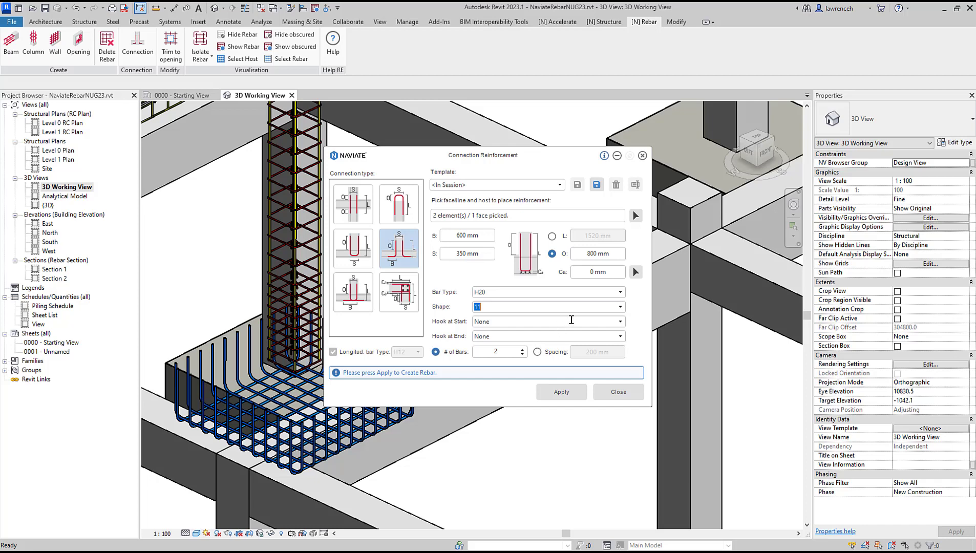
# Step: Take the Ca cover from an existing footing bar and generate the H20 starter bars
pyautogui.click(638, 274)
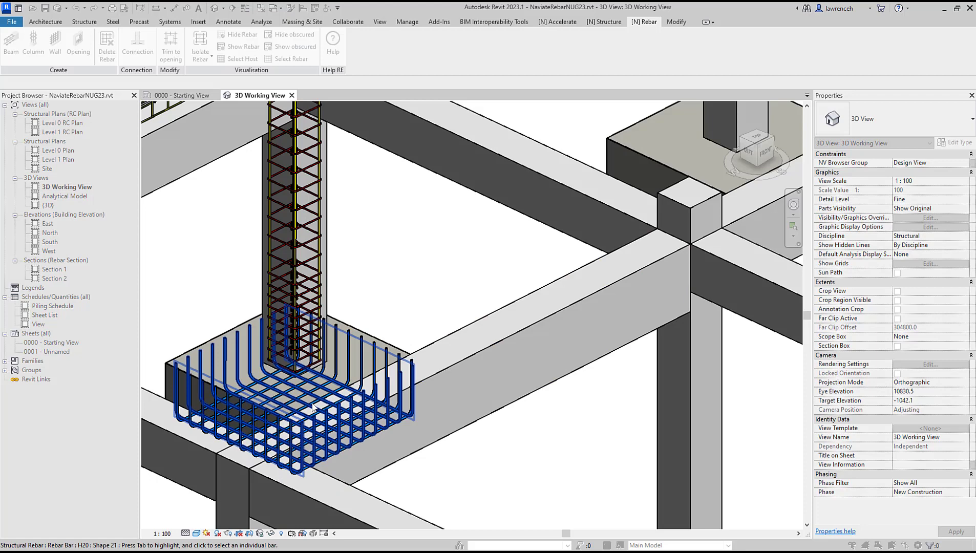
pyautogui.click(362, 364)
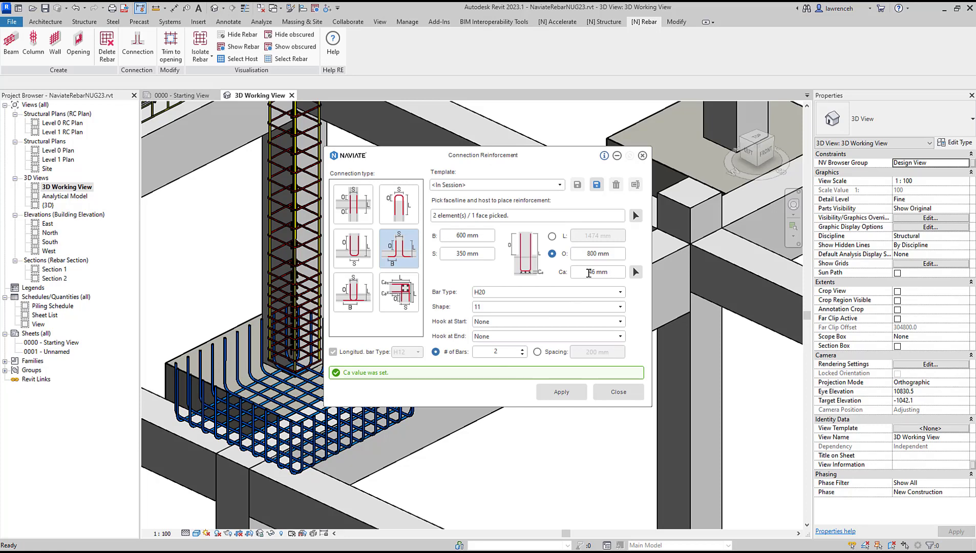
pyautogui.click(561, 392)
# Step: Close the connection settings and orbit around the new footing starter bars
pyautogui.scroll(4, 299, 429)
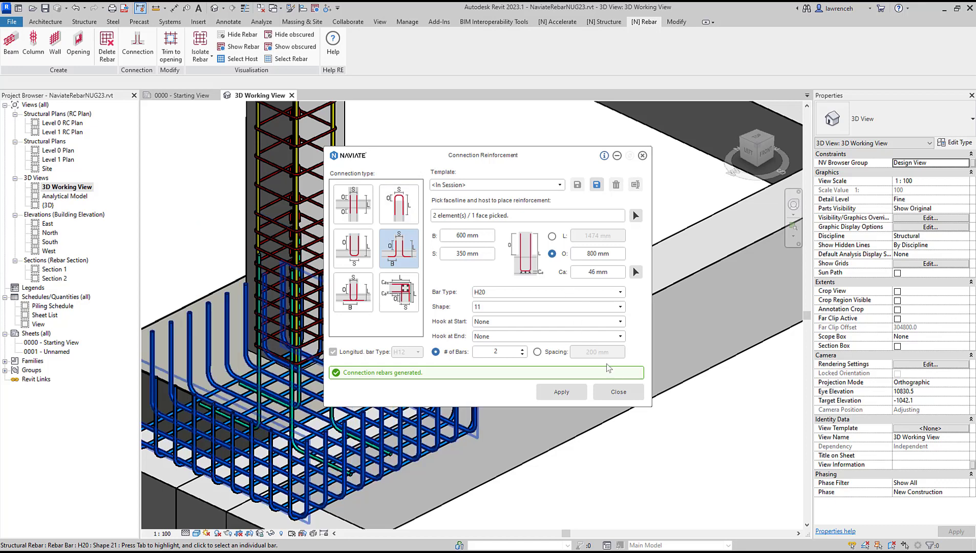
pyautogui.click(618, 392)
pyautogui.scroll(-2, 582, 257)
pyautogui.scroll(4, 441, 328)
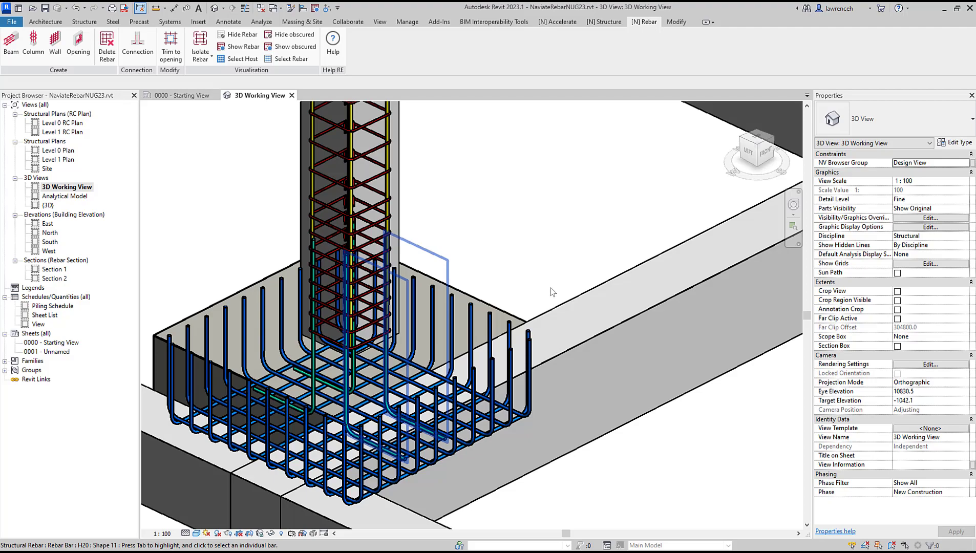
pyautogui.click(555, 311)
pyautogui.keyDown('shift'); pyautogui.moveTo(556, 312); pyautogui.dragTo(585, 284, button='middle'); pyautogui.keyUp('shift')
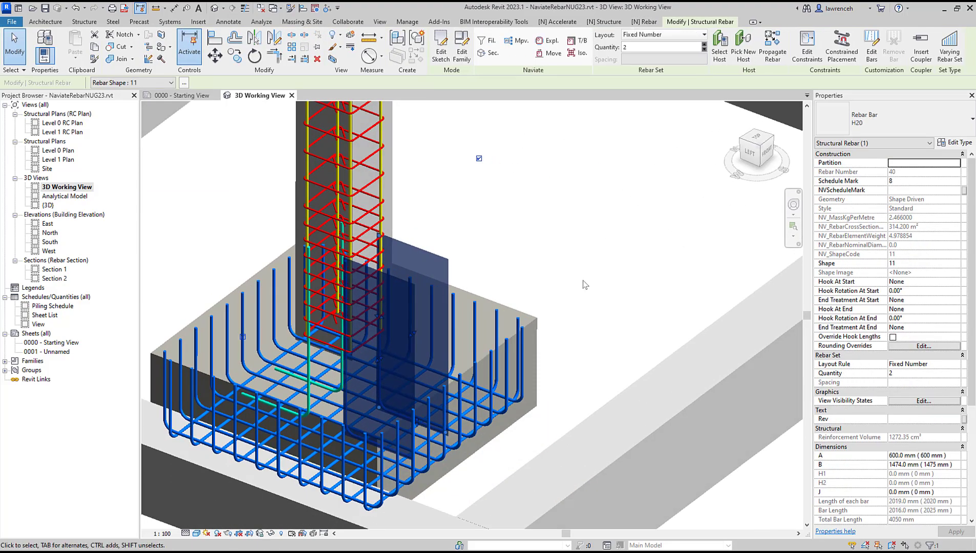
pyautogui.click(586, 284)
pyautogui.scroll(-6, 586, 285)
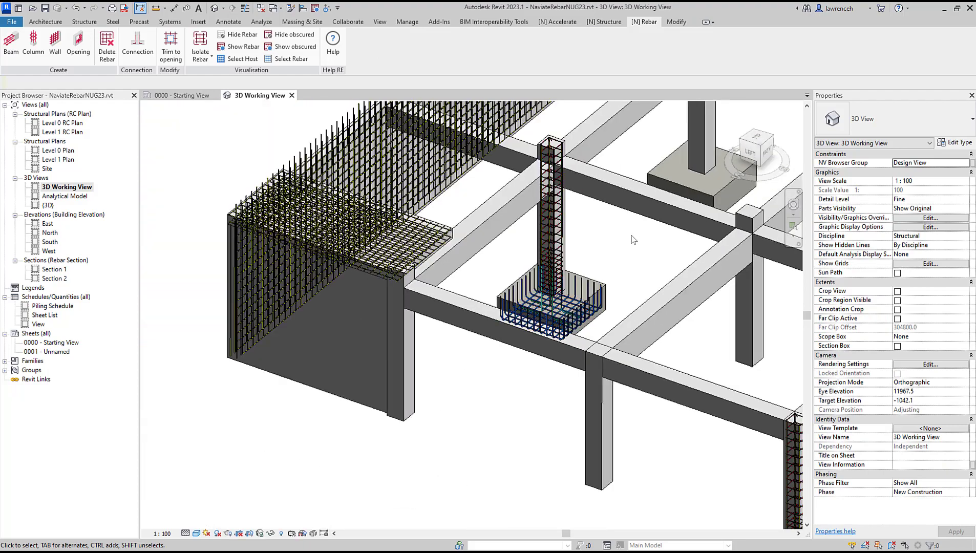
# Step: Pan and zoom onto the reinforced corner where the two walls meet
pyautogui.scroll(-3, 517, 386)
pyautogui.moveTo(517, 387); pyautogui.dragTo(476, 384, button='middle')
pyautogui.scroll(8, 460, 178)
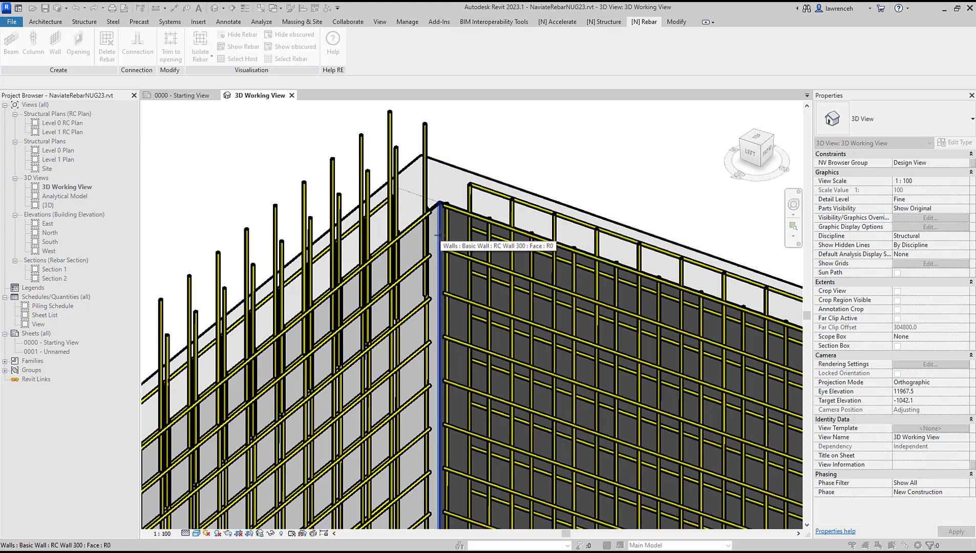
# Step: Pick the wall corner face with the corner connection type, 550 mm overlap and H12 bars
pyautogui.click(471, 174)
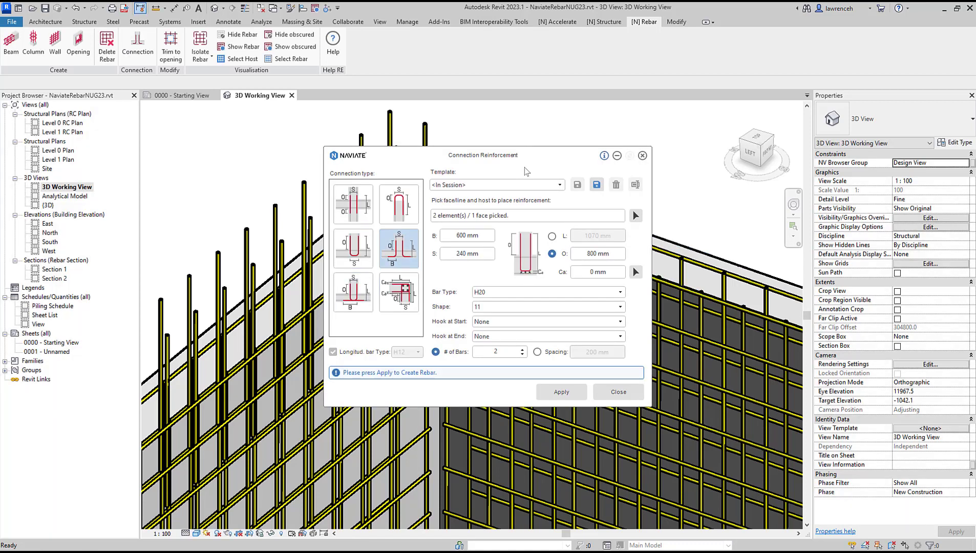
pyautogui.click(403, 304)
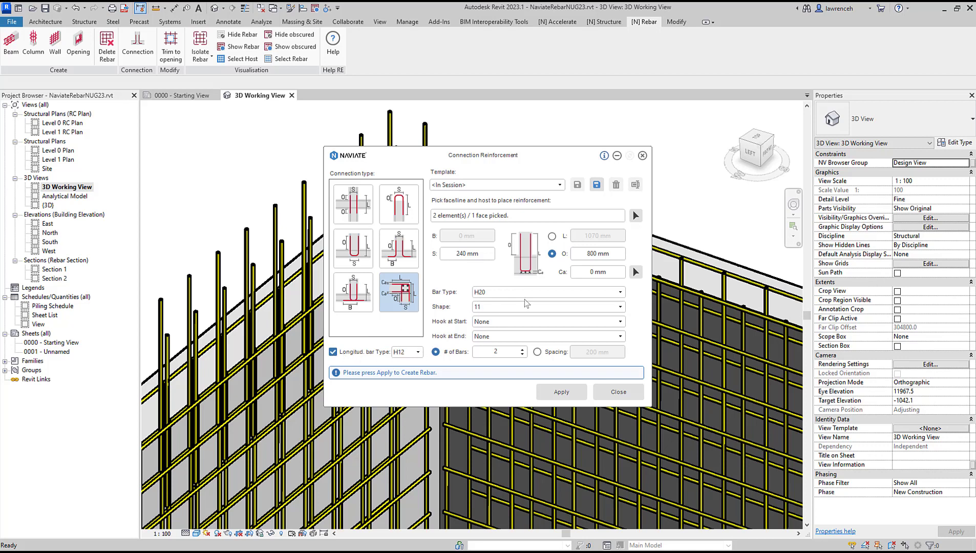
pyautogui.doubleClick(594, 254)
pyautogui.write('550')
pyautogui.click(620, 292)
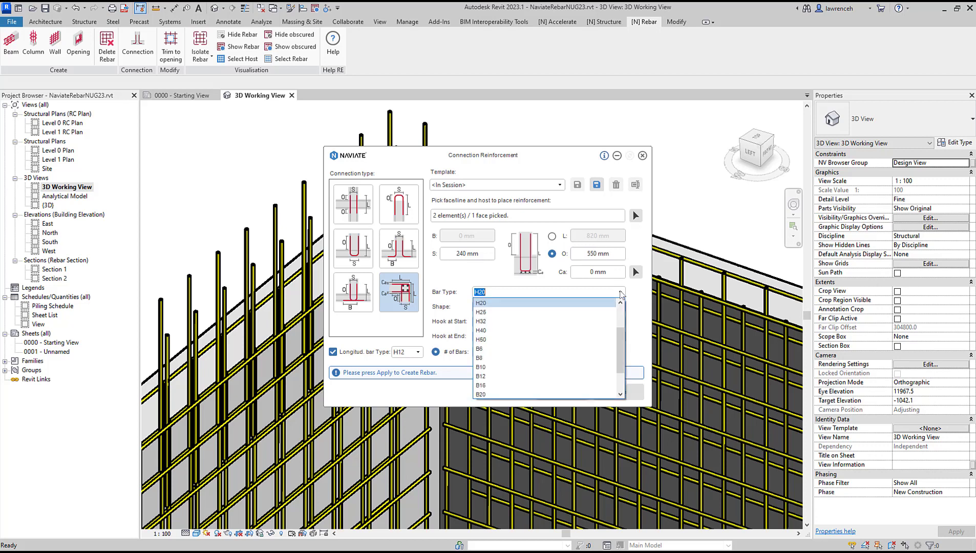
pyautogui.click(541, 312)
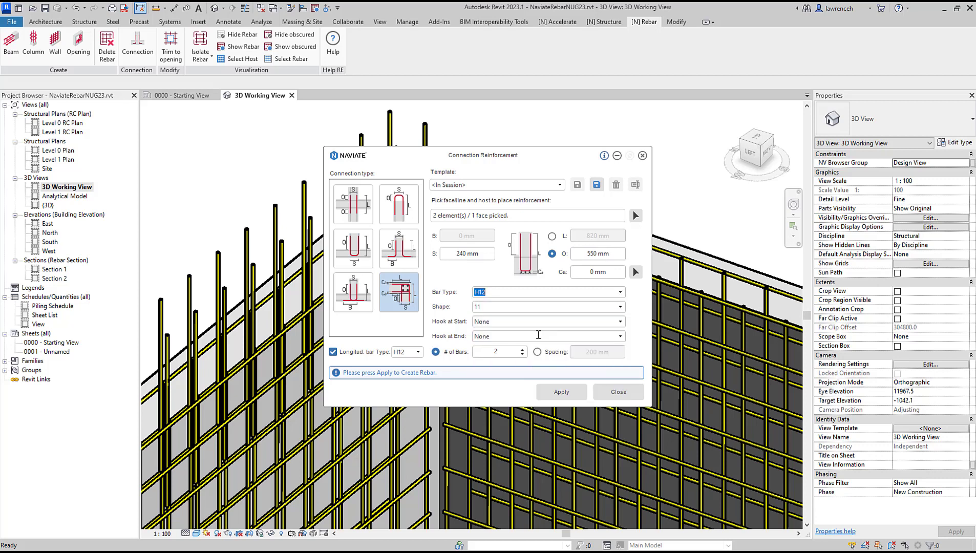
# Step: Use bar shape 21, laid out by spacing at 250 mm
pyautogui.click(621, 307)
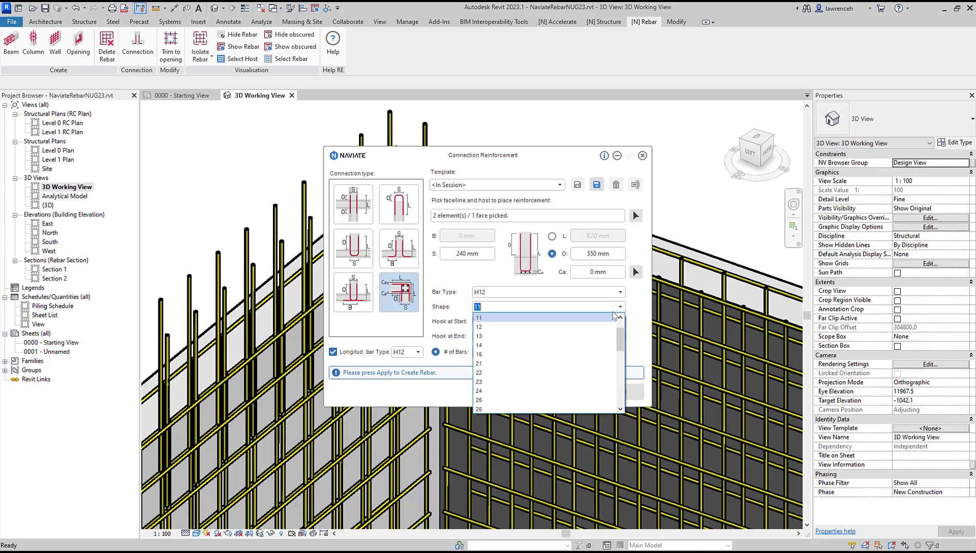
pyautogui.click(531, 363)
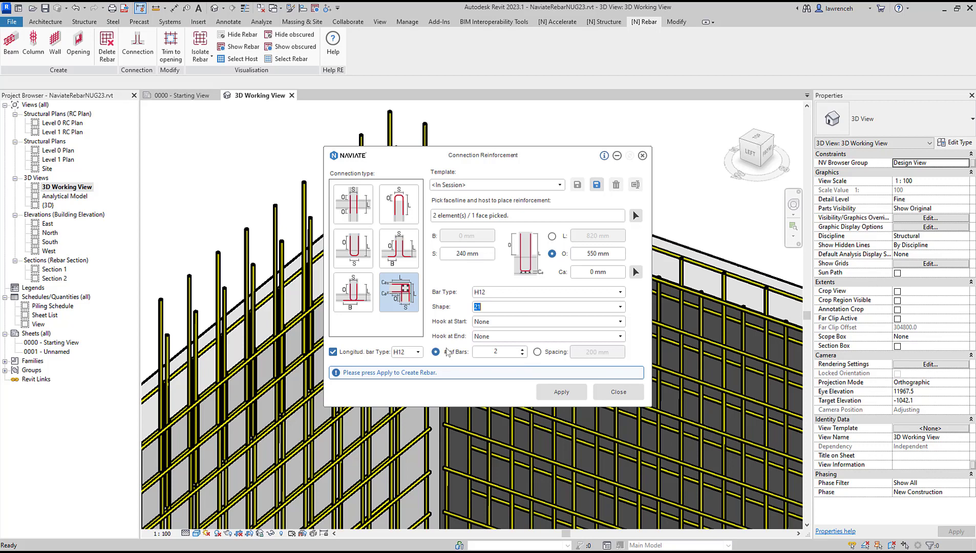
pyautogui.click(538, 352)
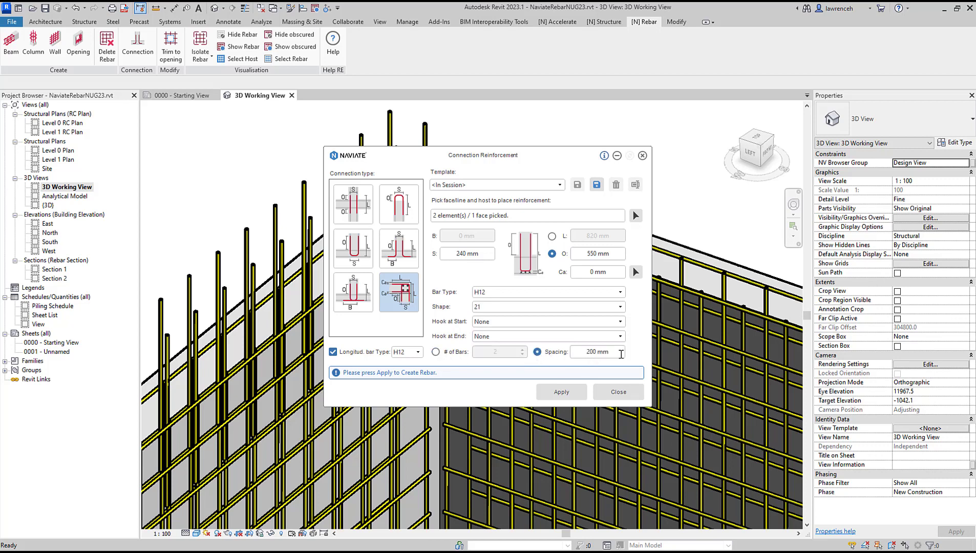
pyautogui.moveTo(621, 354); pyautogui.dragTo(565, 355)
pyautogui.write('250')
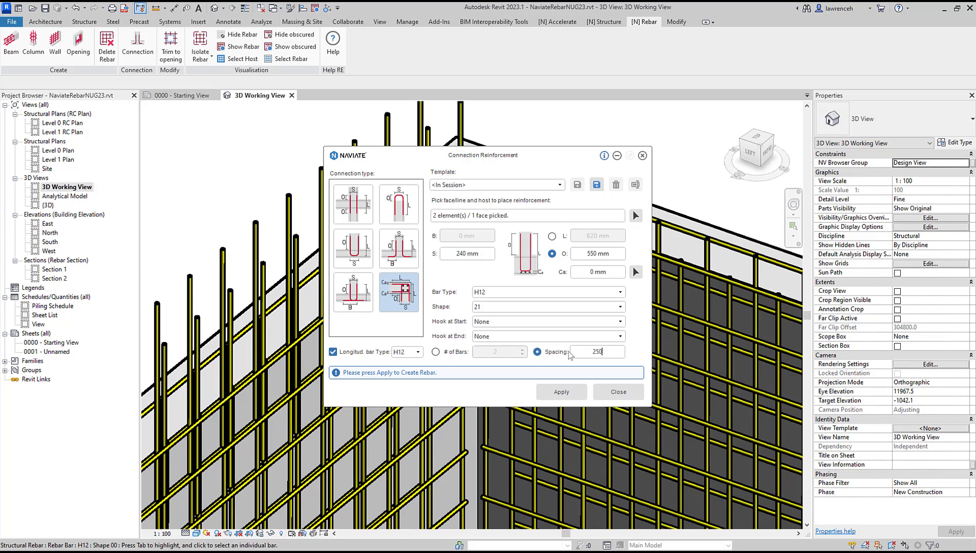
# Step: Apply the H12 corner U-bars, show obscured rebar, and orbit to inspect them
pyautogui.click(561, 392)
pyautogui.moveTo(477, 152); pyautogui.dragTo(699, 140)
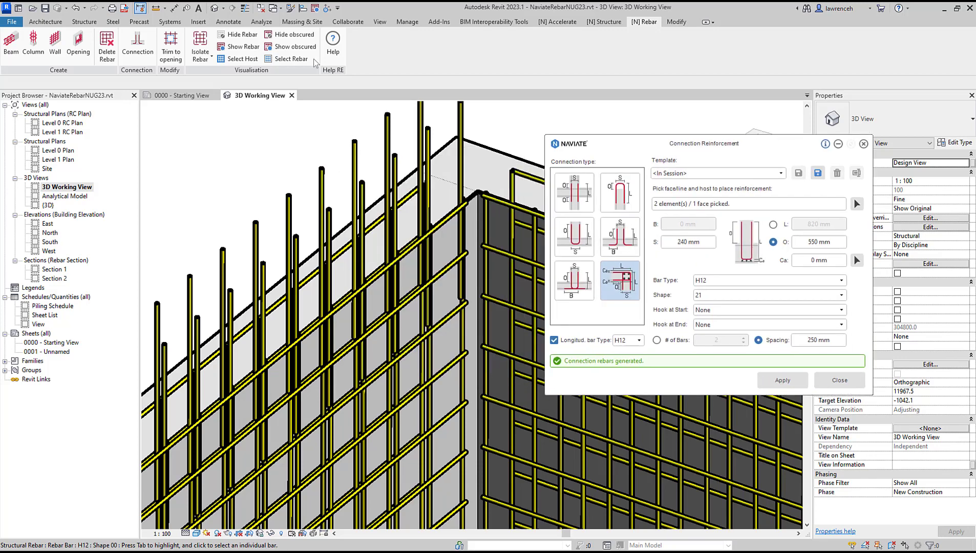
pyautogui.click(293, 47)
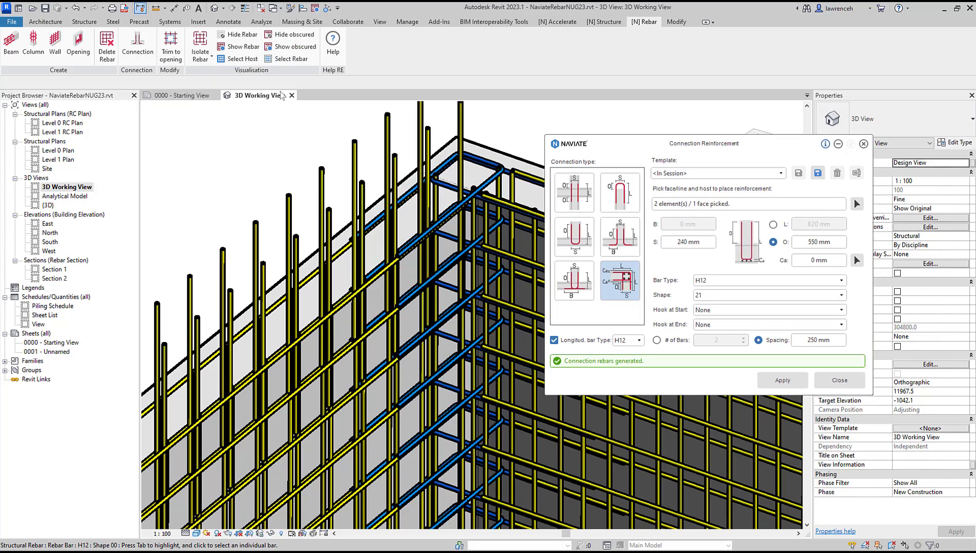
pyautogui.keyDown('shift'); pyautogui.moveTo(410, 195); pyautogui.dragTo(444, 220, button='middle'); pyautogui.keyUp('shift')
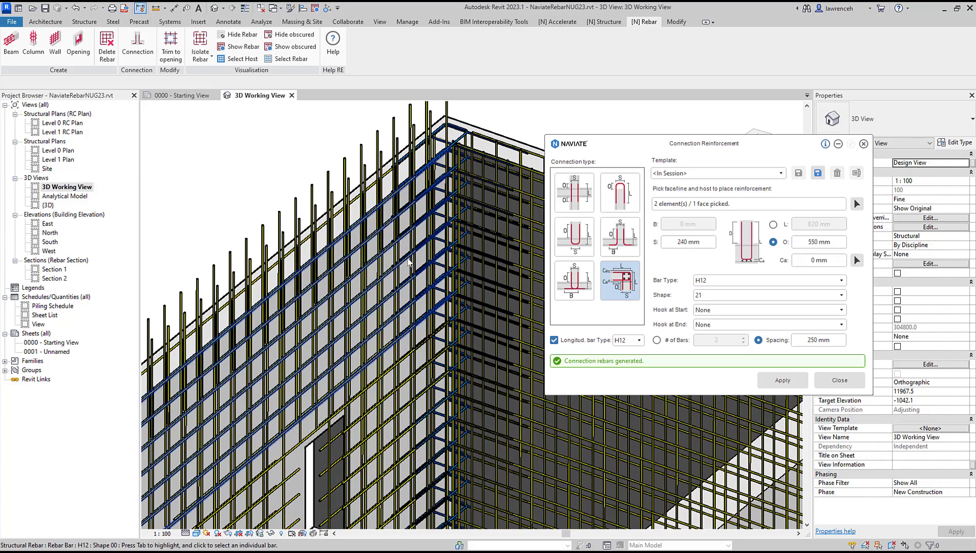
pyautogui.scroll(-5, 408, 261)
pyautogui.keyDown('shift'); pyautogui.moveTo(390, 266); pyautogui.dragTo(395, 316, button='middle'); pyautogui.keyUp('shift')
pyautogui.scroll(3, 308, 292)
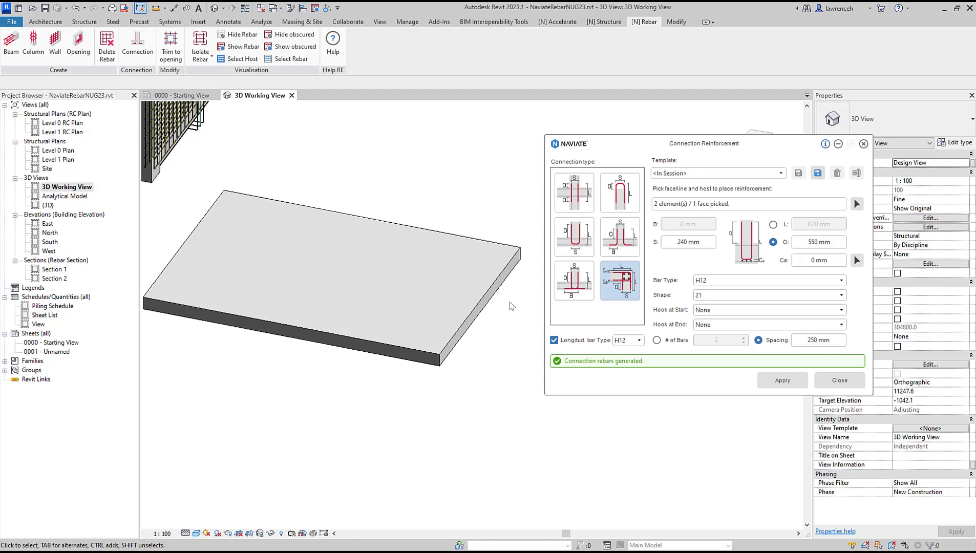
# Step: Load the UBARS T1B1 template and pick the slab's front edge face for U-bars
pyautogui.click(782, 175)
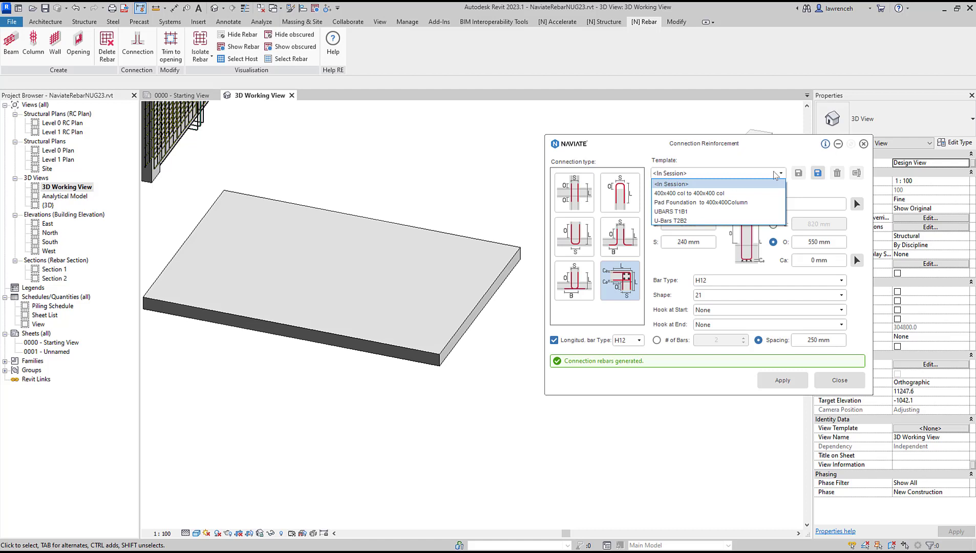
pyautogui.click(667, 212)
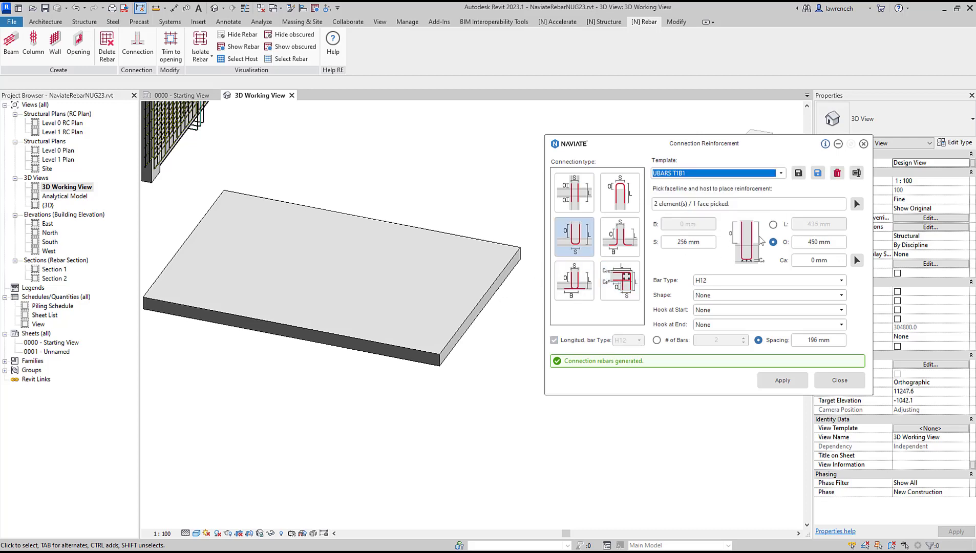
pyautogui.click(857, 204)
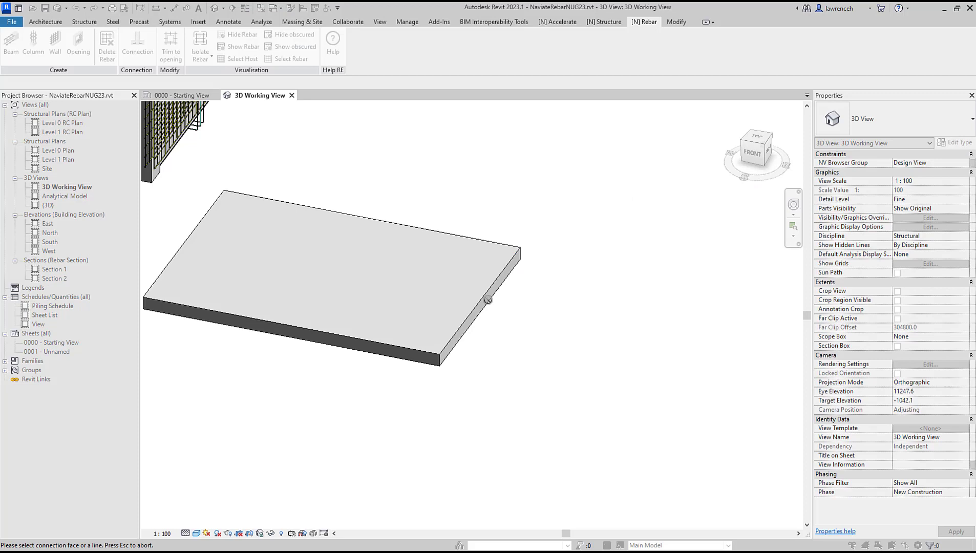
pyautogui.click(486, 272)
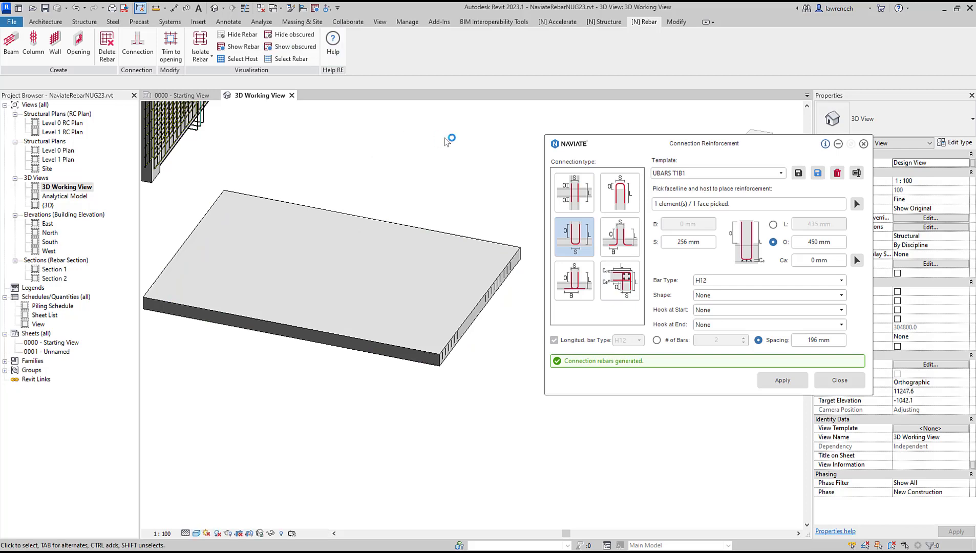
pyautogui.scroll(5, 501, 315)
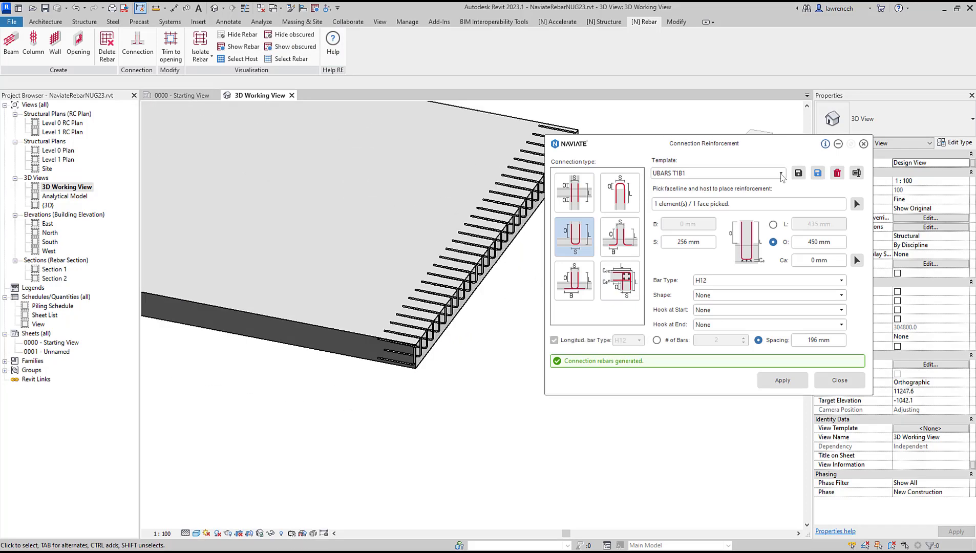
# Step: Load the U-Bars T2B2 template and apply H12 U-bars at 193 mm along the slab edge
pyautogui.click(718, 173)
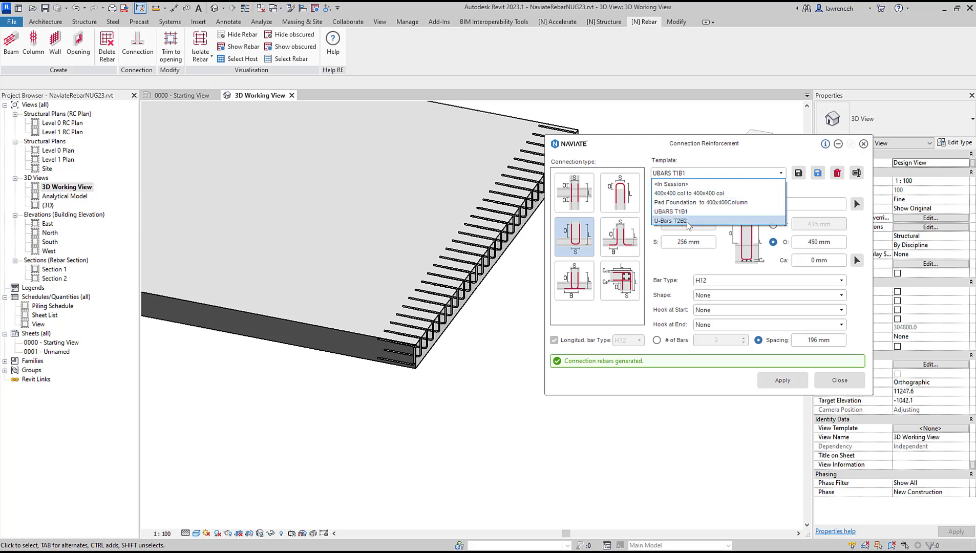
pyautogui.click(698, 221)
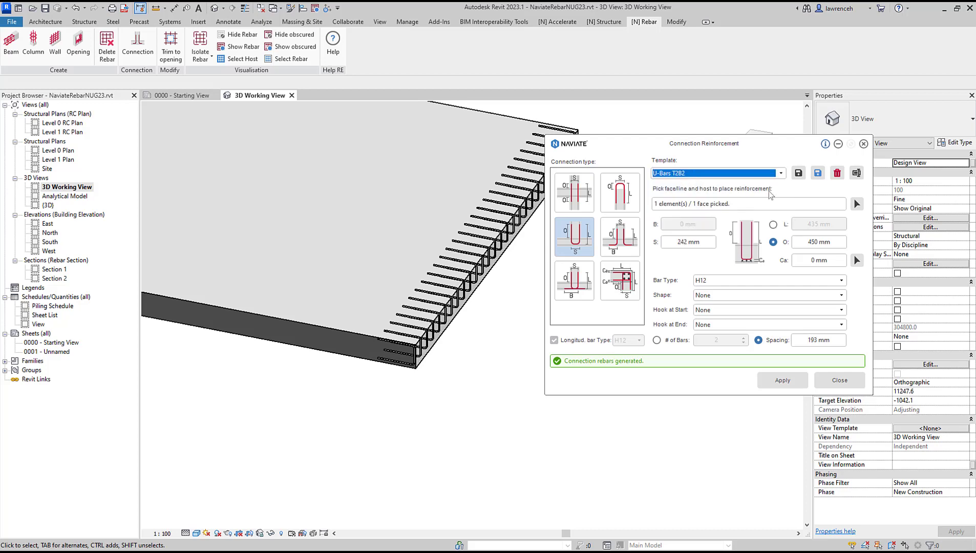
pyautogui.click(858, 206)
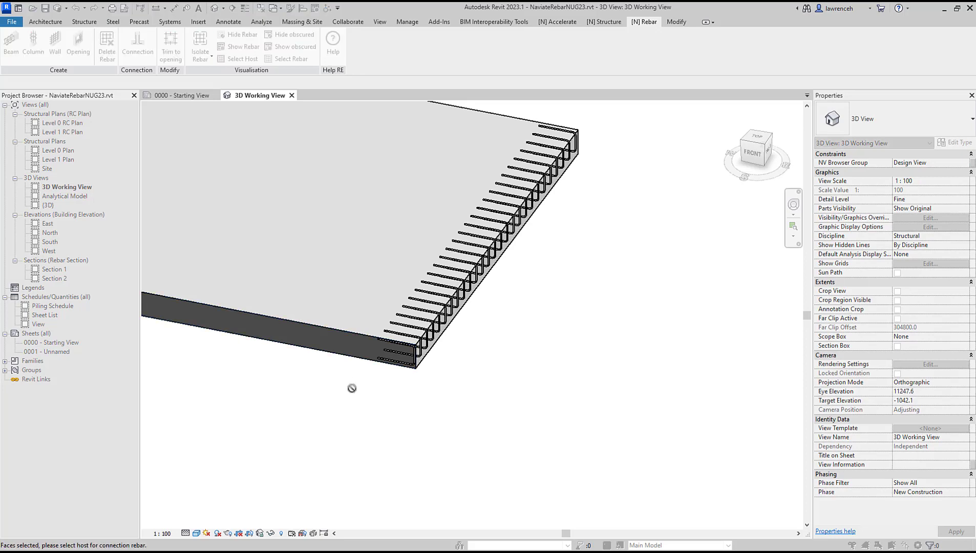
pyautogui.click(359, 348)
pyautogui.click(783, 380)
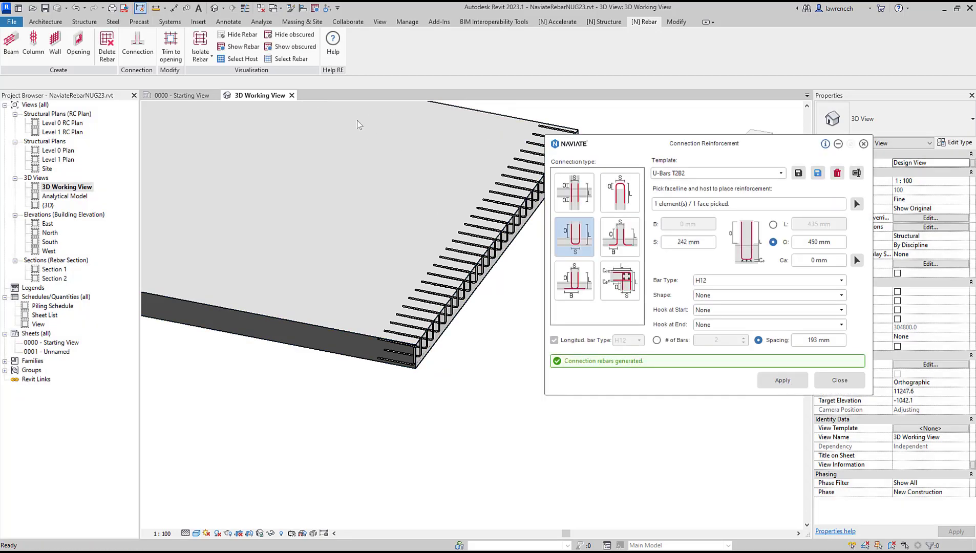
# Step: Show the obscured bars and orbit out to view the slab's back edge
pyautogui.click(297, 53)
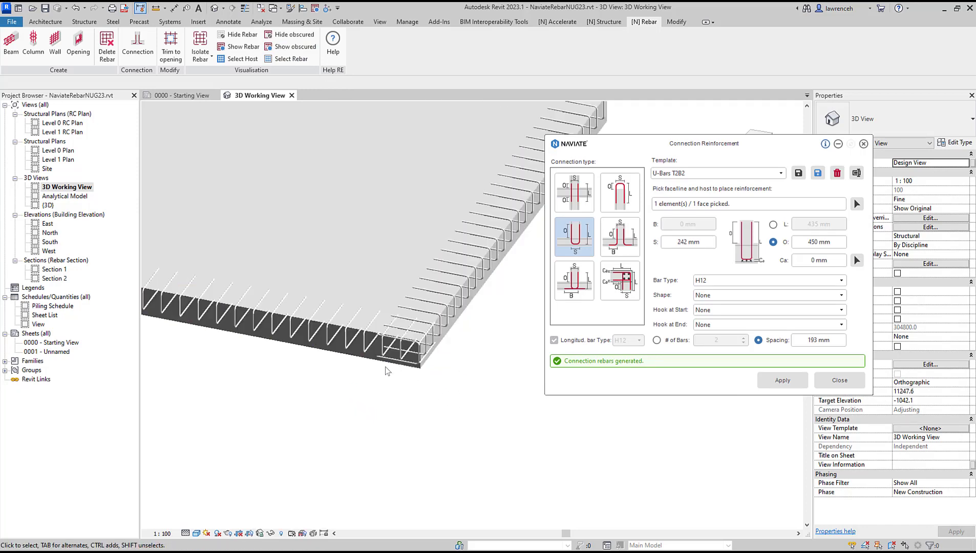
pyautogui.scroll(-2, 342, 332)
pyautogui.keyDown('shift'); pyautogui.moveTo(365, 371); pyautogui.dragTo(438, 381, button='middle'); pyautogui.keyUp('shift')
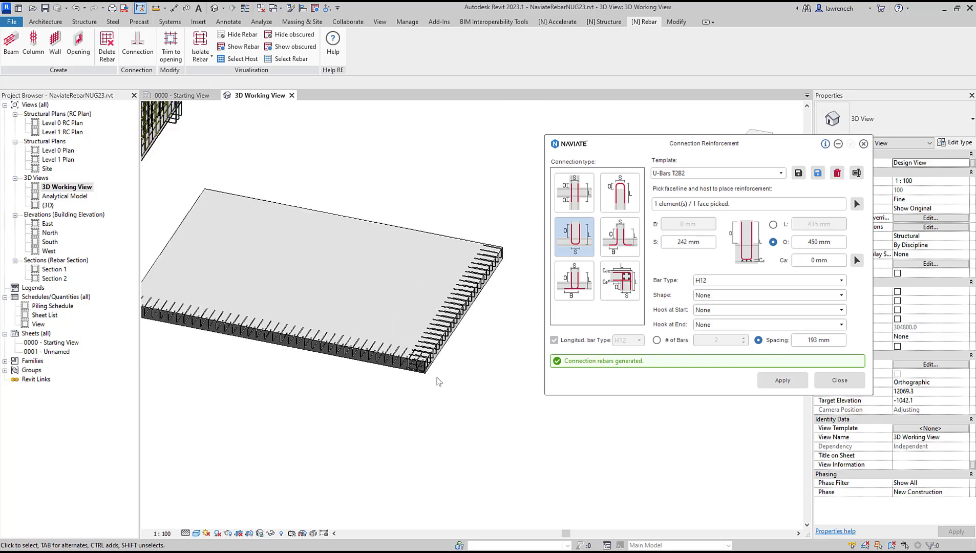